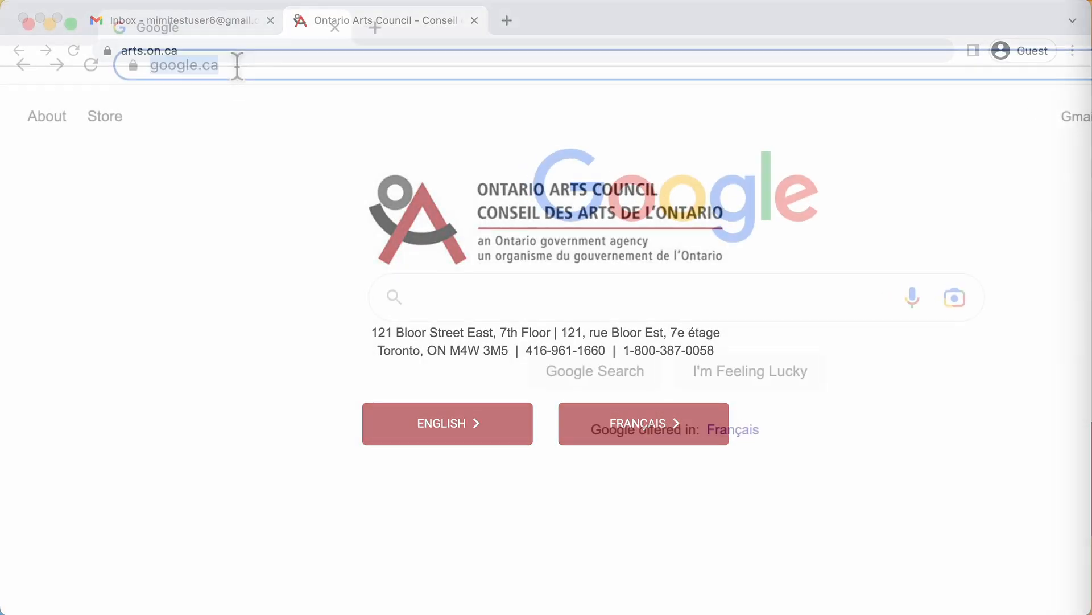
# Step: Load the Nova login page at grants.arts.on.ca in Chrome
pyautogui.click(196, 52)
pyautogui.write('grants.arts.on.ca')
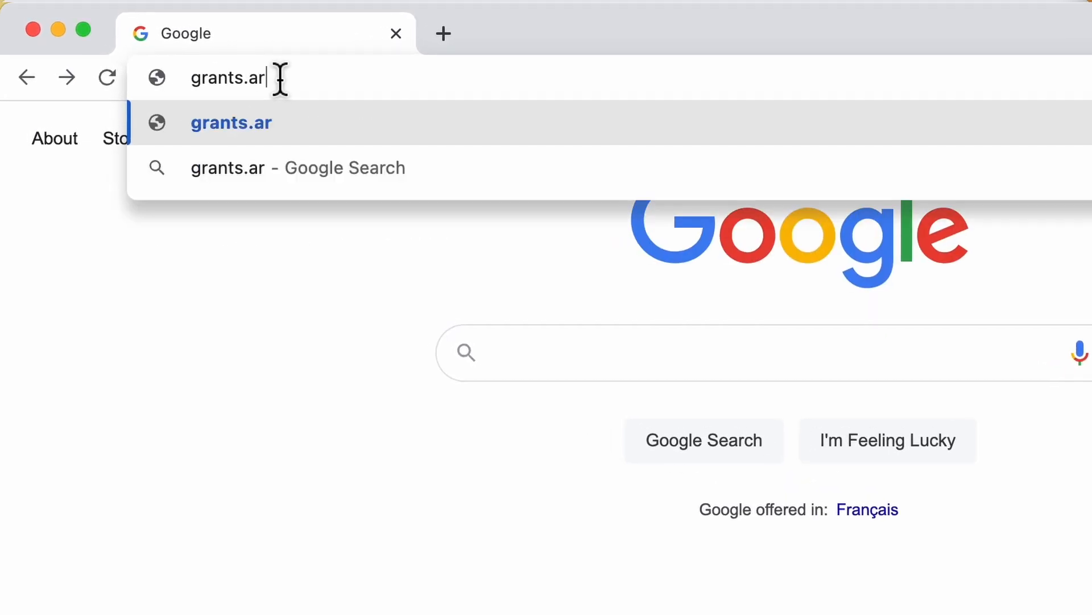
pyautogui.press('Return')
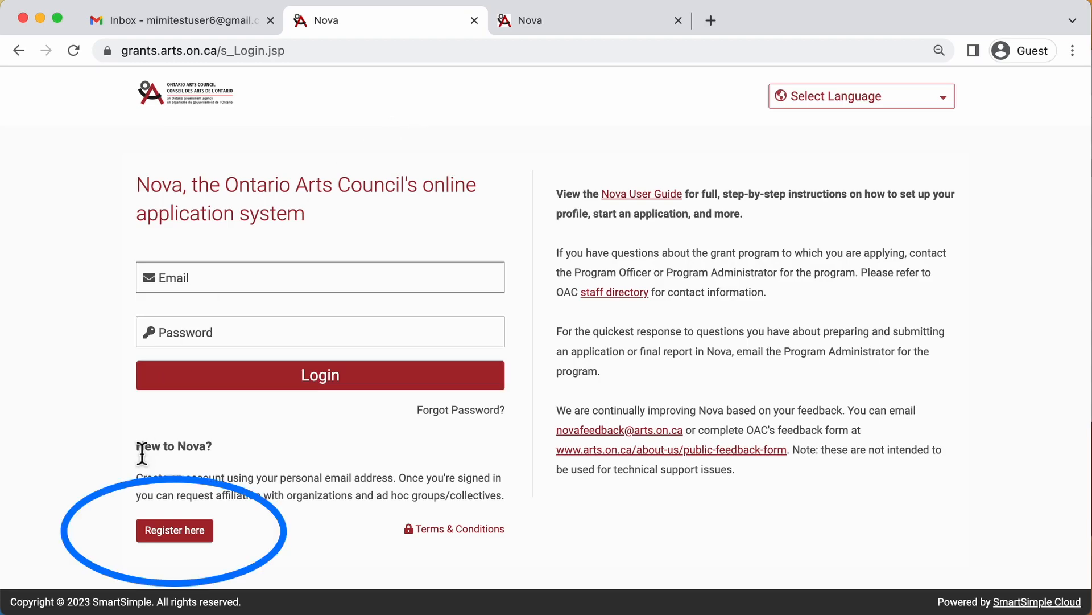
# Step: Open the Nova registration form and give first answers to the screening questions
pyautogui.click(173, 532)
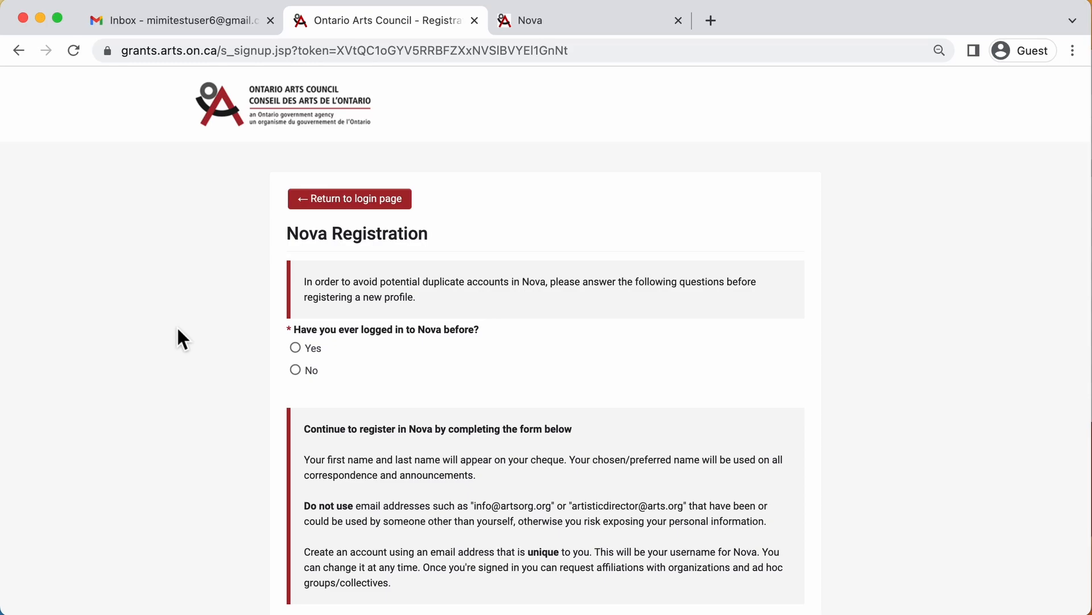
pyautogui.click(314, 354)
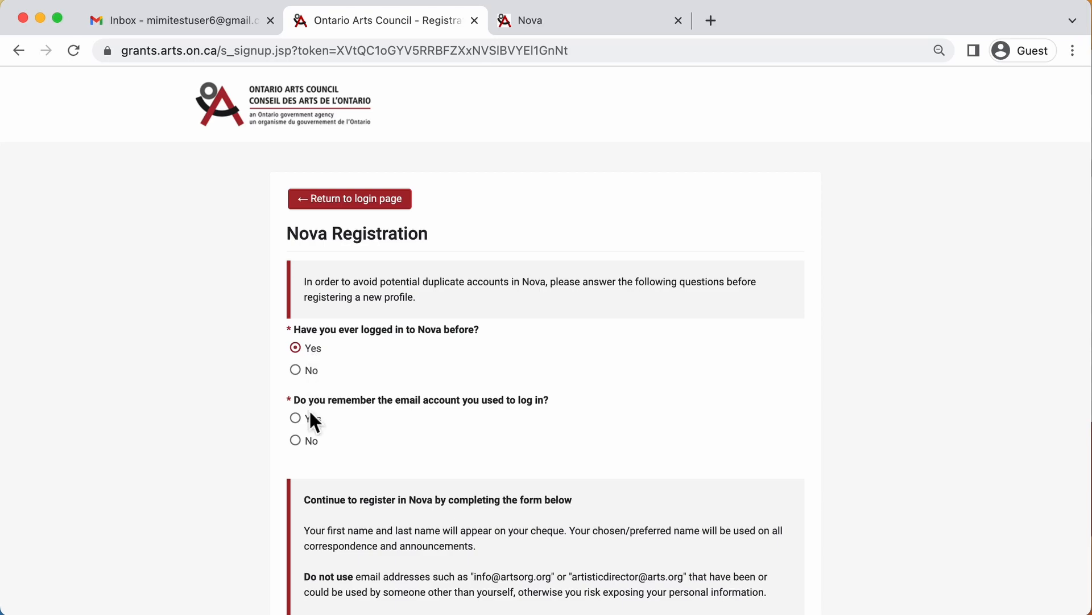
pyautogui.click(320, 445)
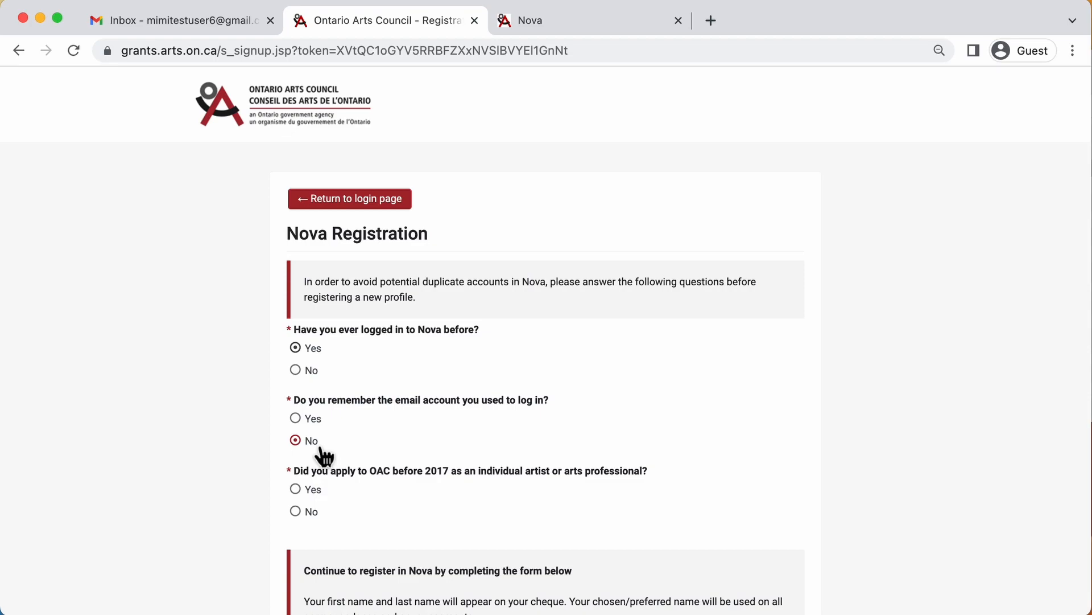
pyautogui.click(317, 496)
pyautogui.scroll(-5, 321, 504)
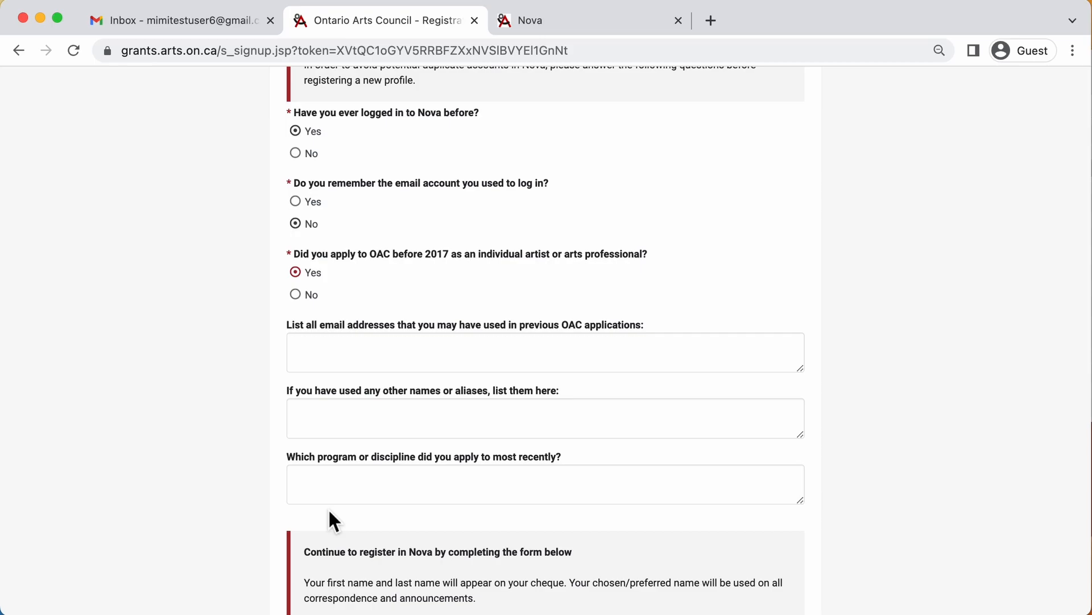
pyautogui.scroll(5, 334, 520)
# Step: Correct the screening answers so all three questions are answered No
pyautogui.click(307, 373)
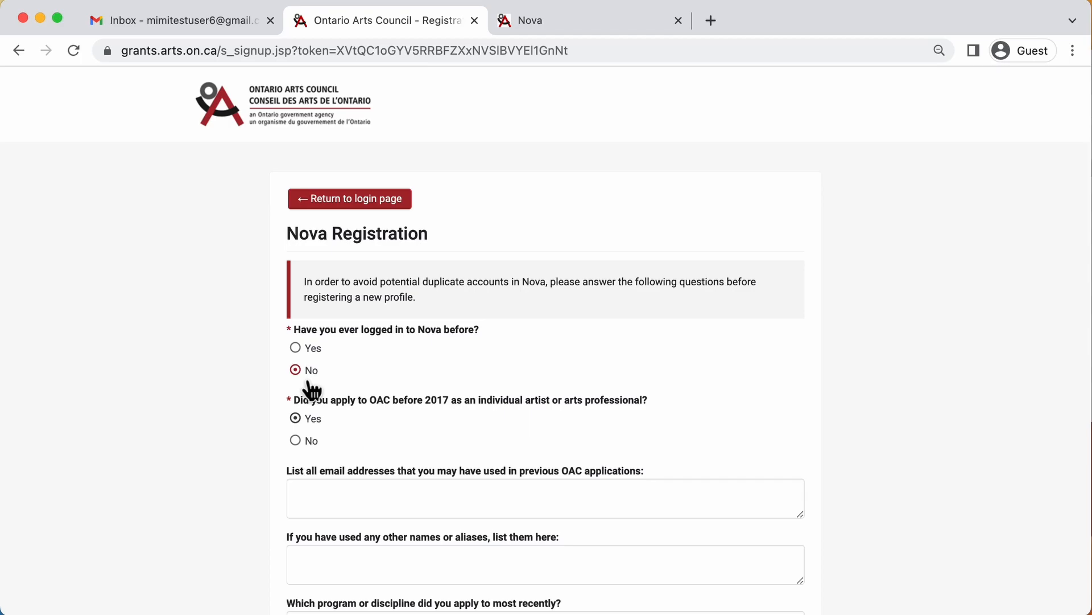
pyautogui.click(310, 447)
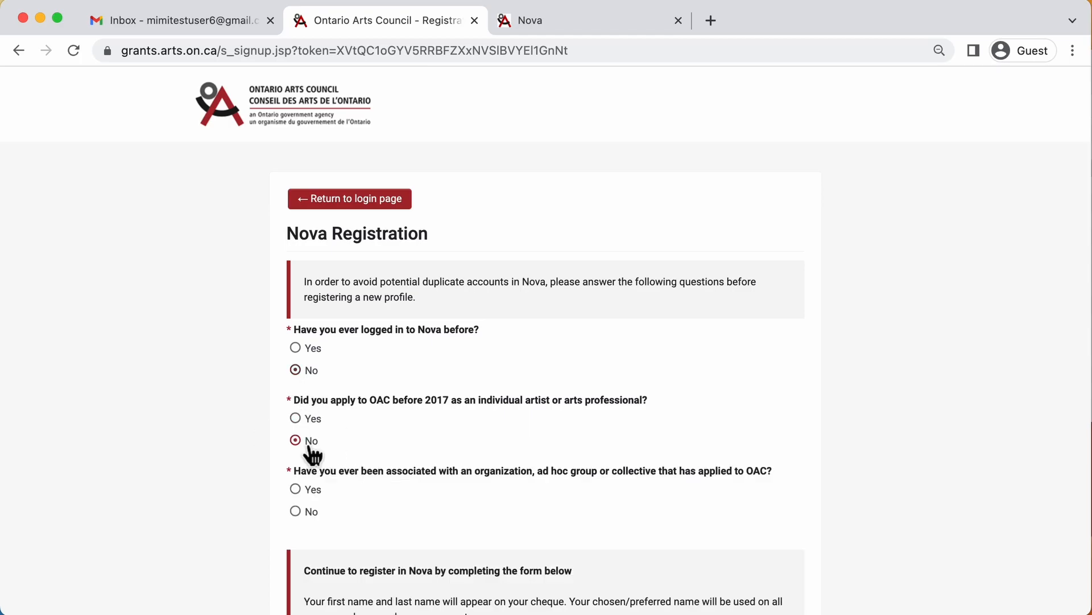
pyautogui.click(316, 527)
pyautogui.scroll(-6, 313, 524)
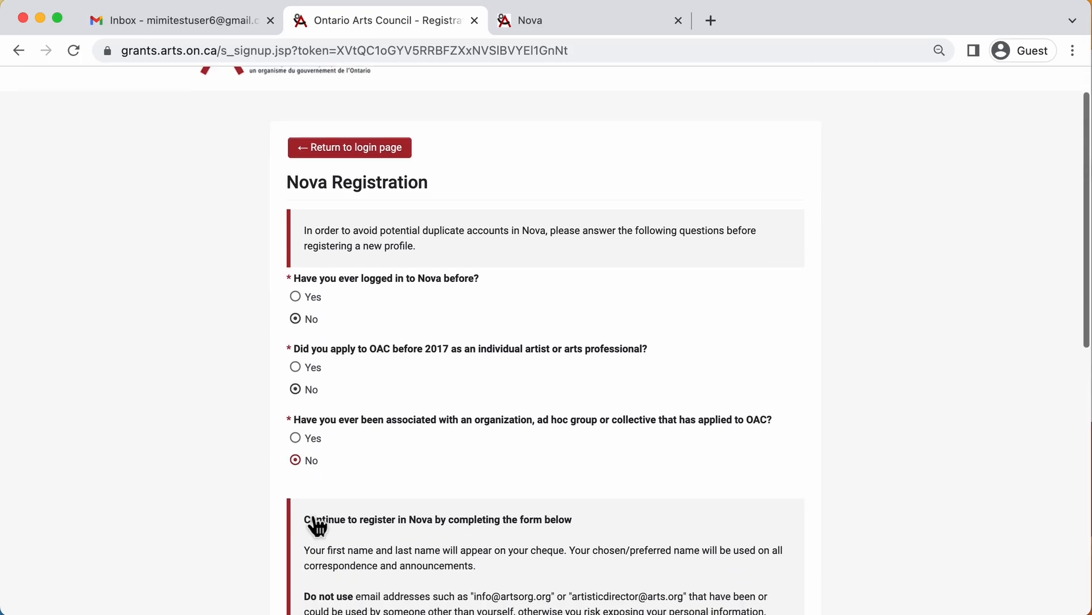
pyautogui.scroll(-2, 307, 521)
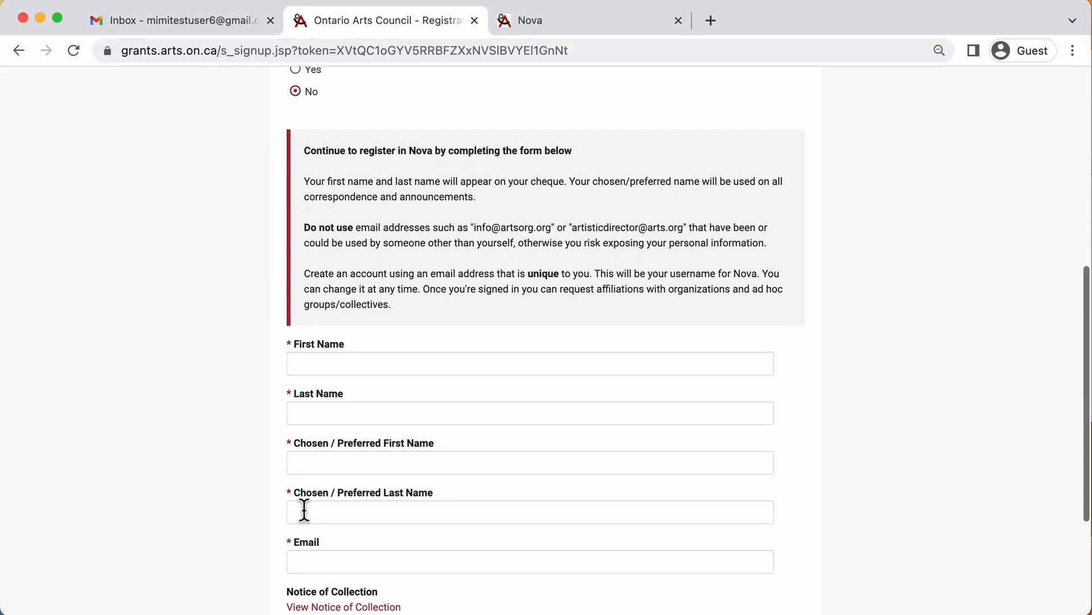
pyautogui.scroll(-1, 190, 332)
pyautogui.scroll(-1, 191, 334)
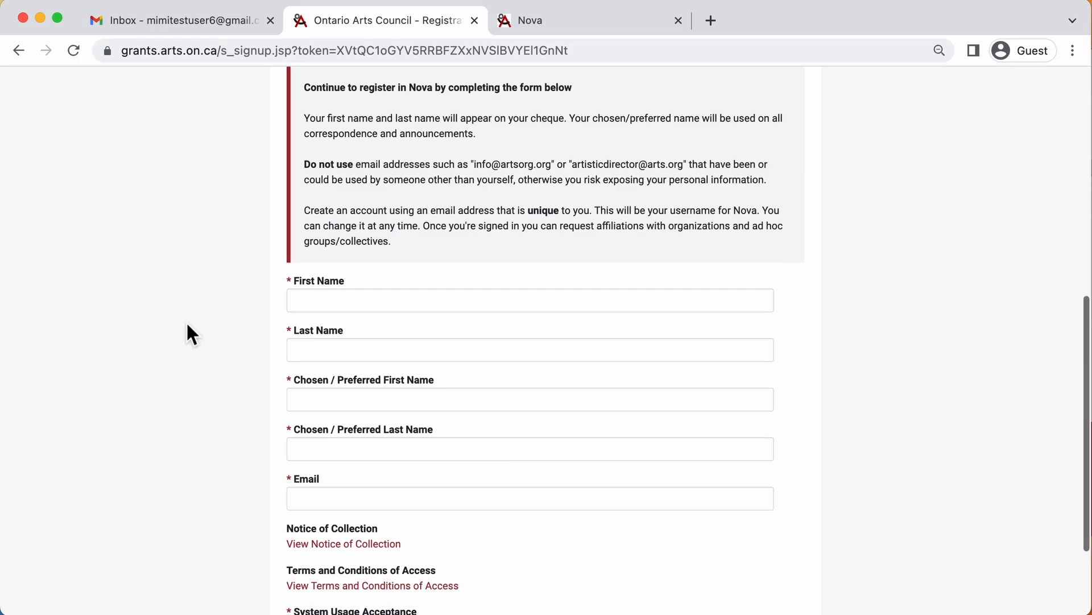
# Step: Enter the applicant's legal first and last name, preferred first and last name, and e-mail address
pyautogui.click(430, 304)
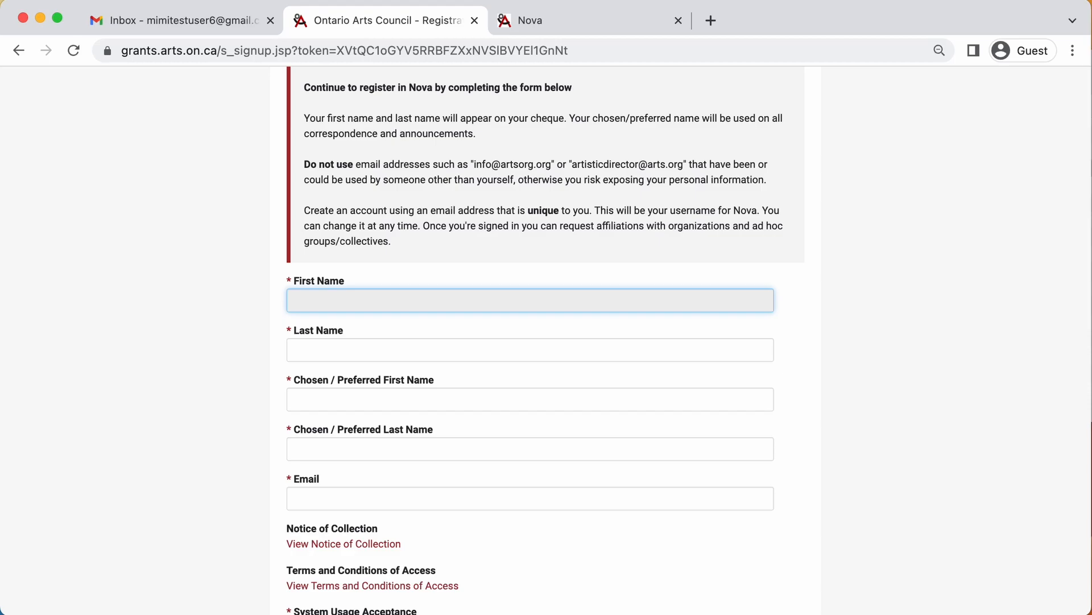
pyautogui.write('Miriam')
pyautogui.press('Tab')
pyautogui.write('Artista')
pyautogui.press('Tab')
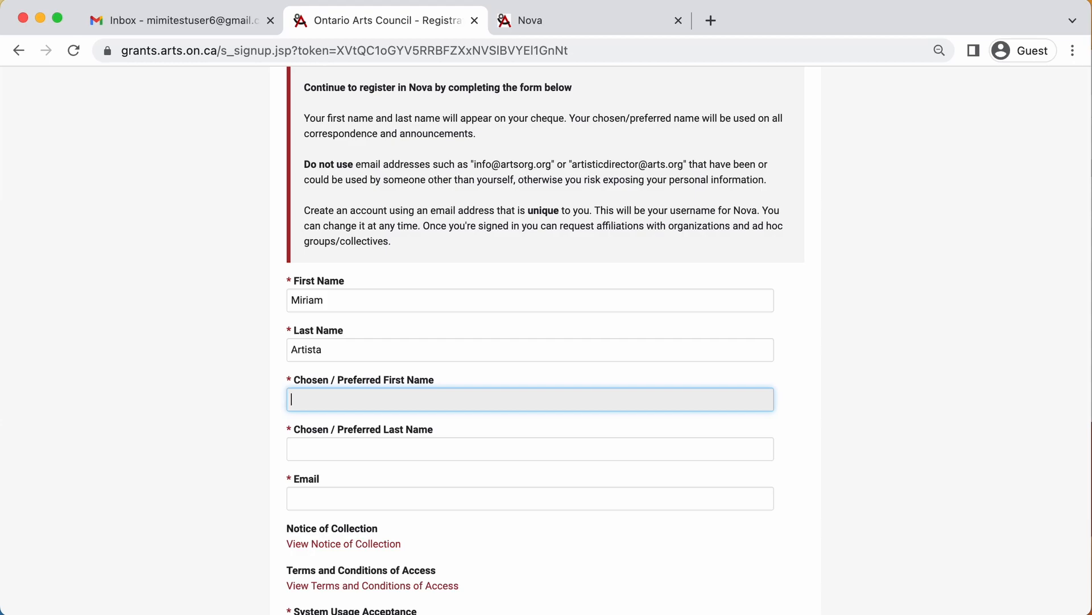
pyautogui.write('Mimi')
pyautogui.press('Tab')
pyautogui.write('Artista')
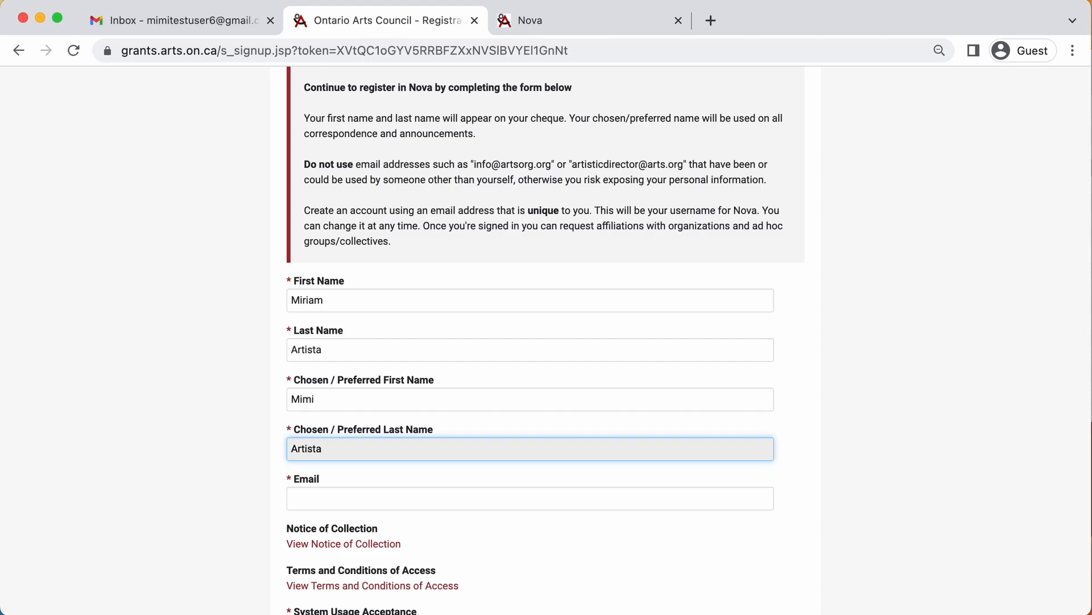
pyautogui.press('Tab')
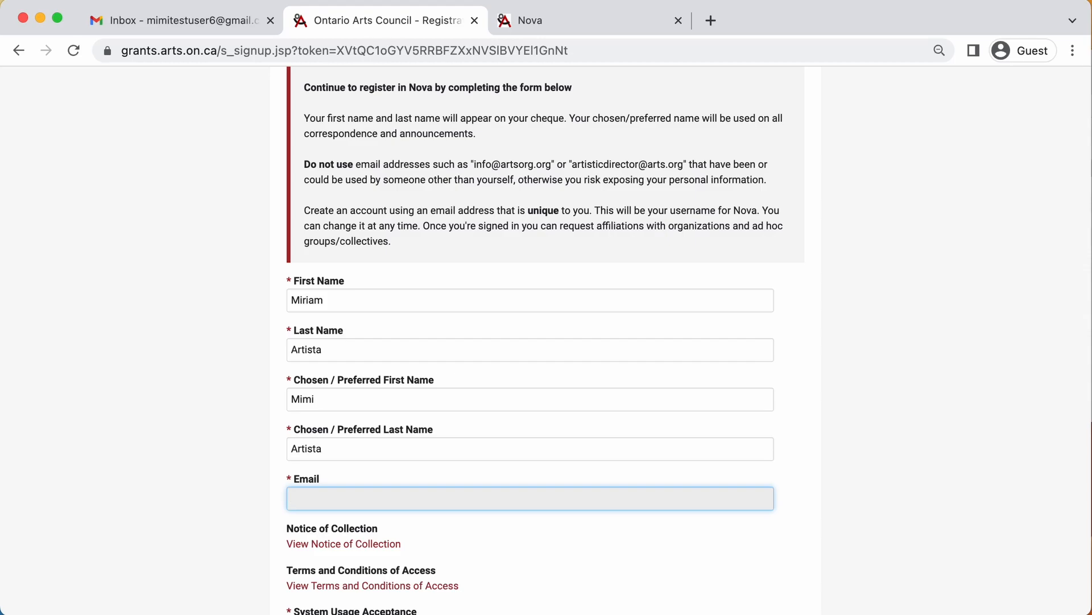
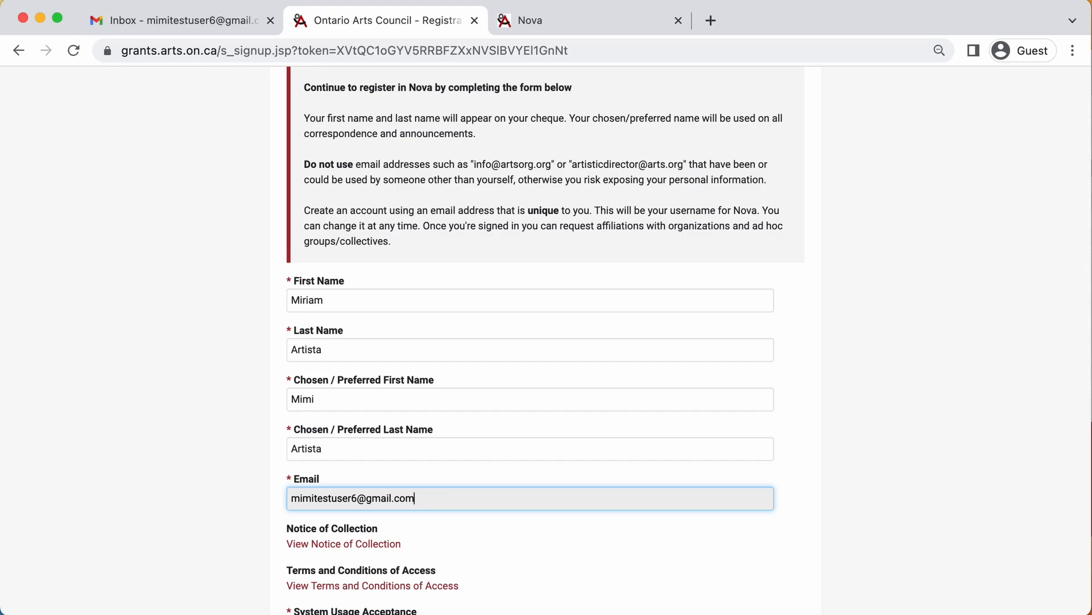
# Step: Review the Notice of Collection and Terms of Access, accept the terms, and submit the registration
pyautogui.scroll(-5, 546, 342)
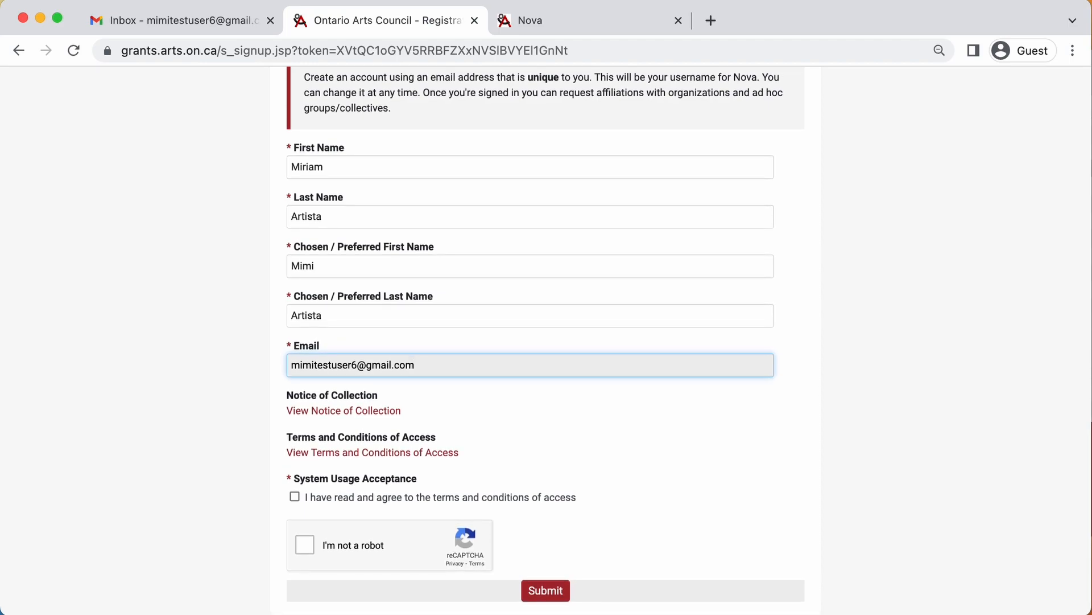
pyautogui.click(342, 411)
pyautogui.click(387, 26)
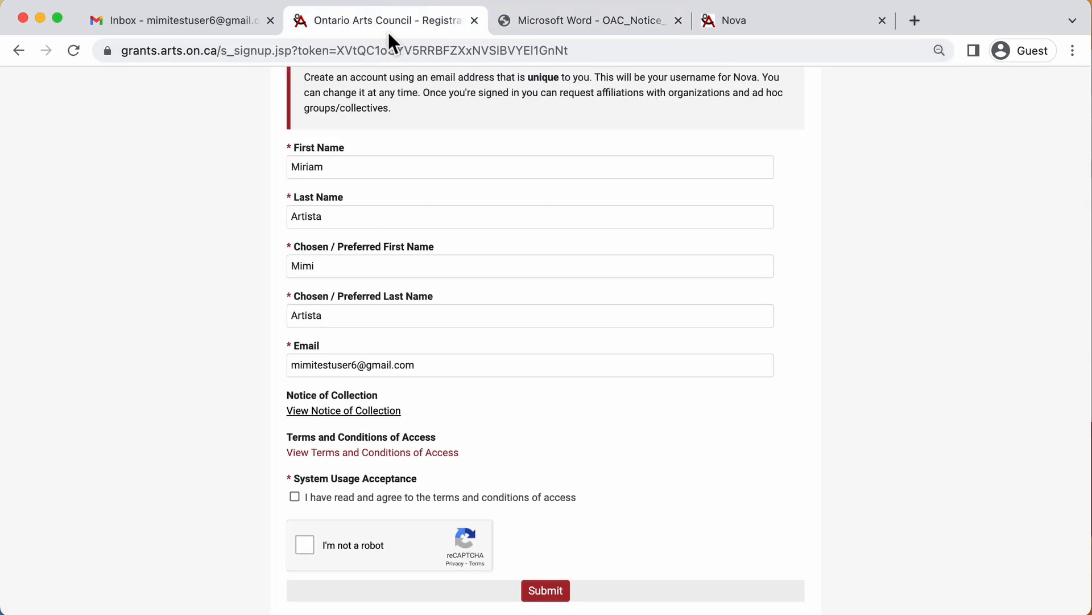
pyautogui.click(378, 455)
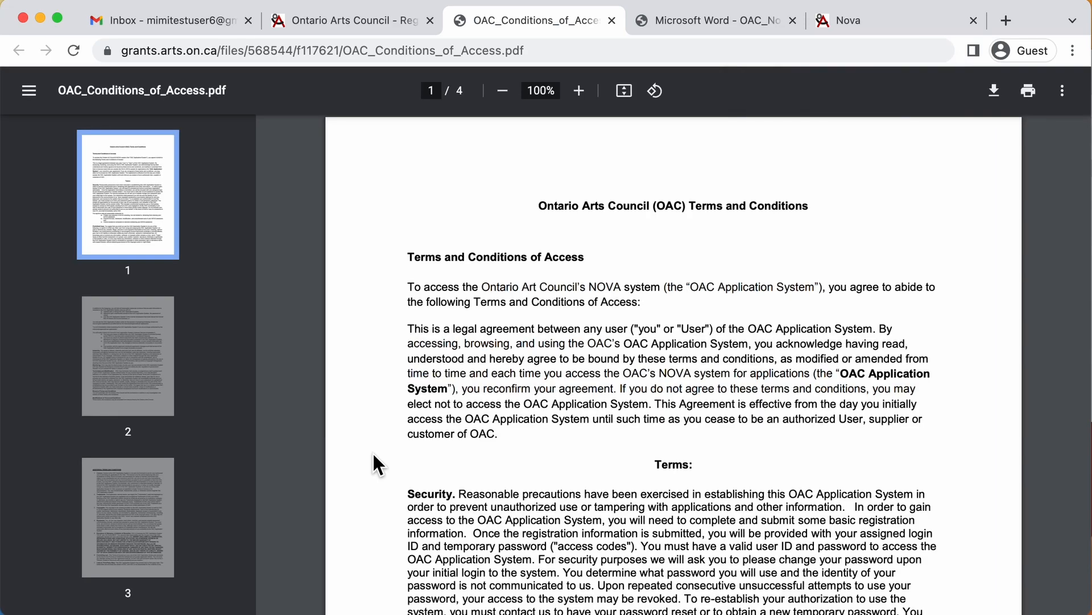
pyautogui.click(375, 33)
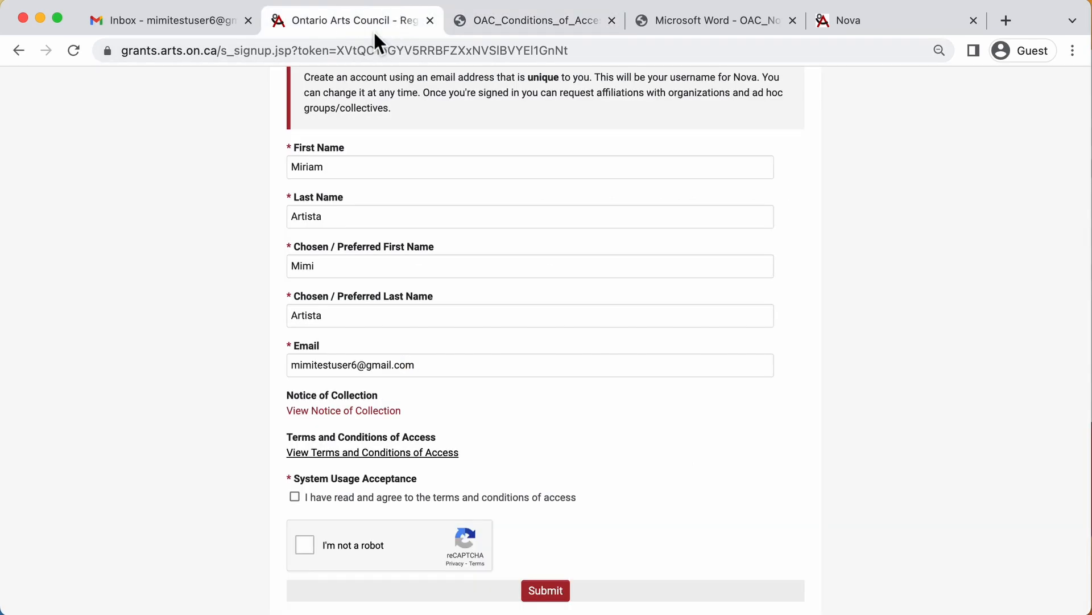
pyautogui.click(295, 500)
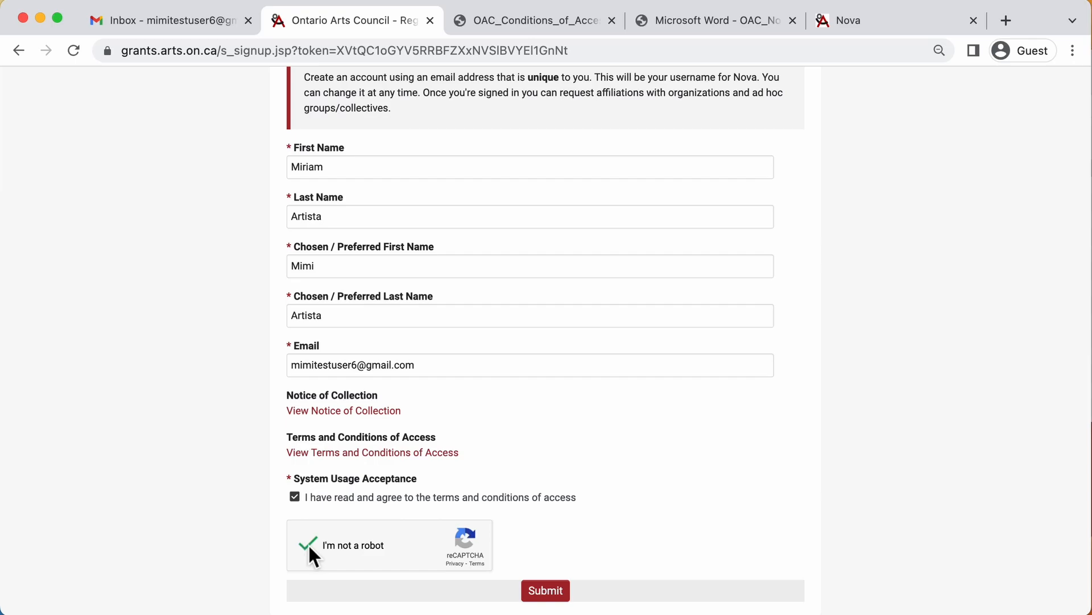
pyautogui.click(550, 597)
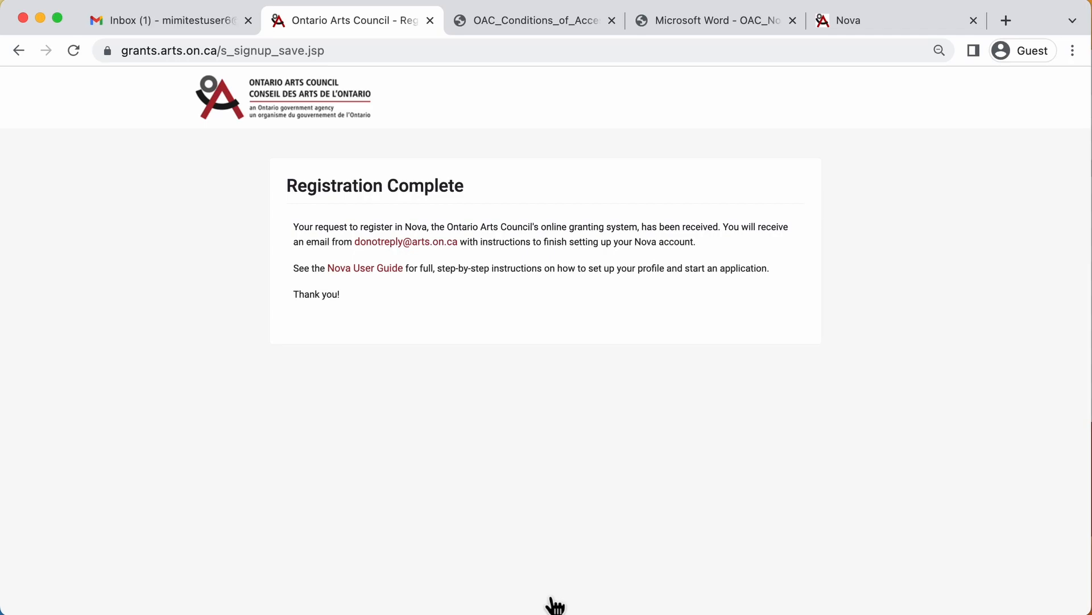
# Step: Switch to the Gmail inbox tab holding the new Welcome to NOVA email
pyautogui.click(199, 16)
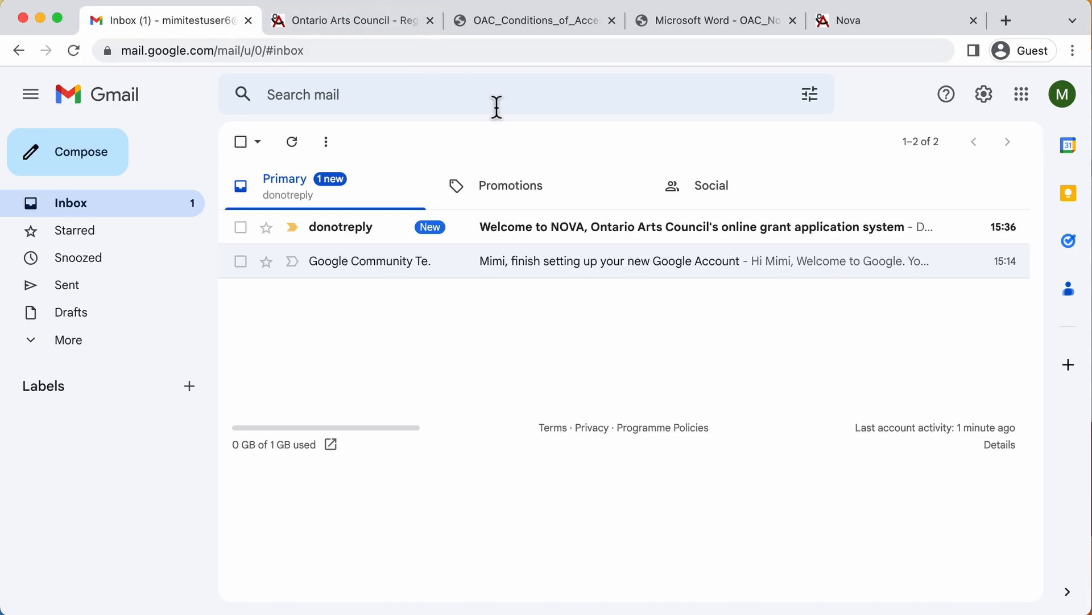
# Step: Open the Nova welcome email and follow its account activation link
pyautogui.click(573, 228)
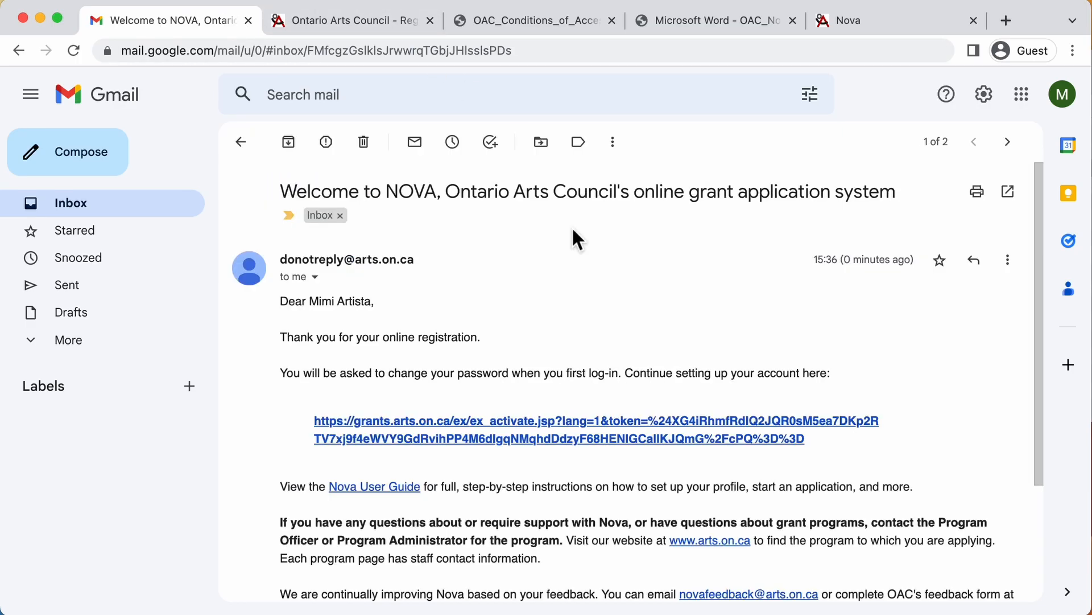
pyautogui.scroll(-3, 573, 229)
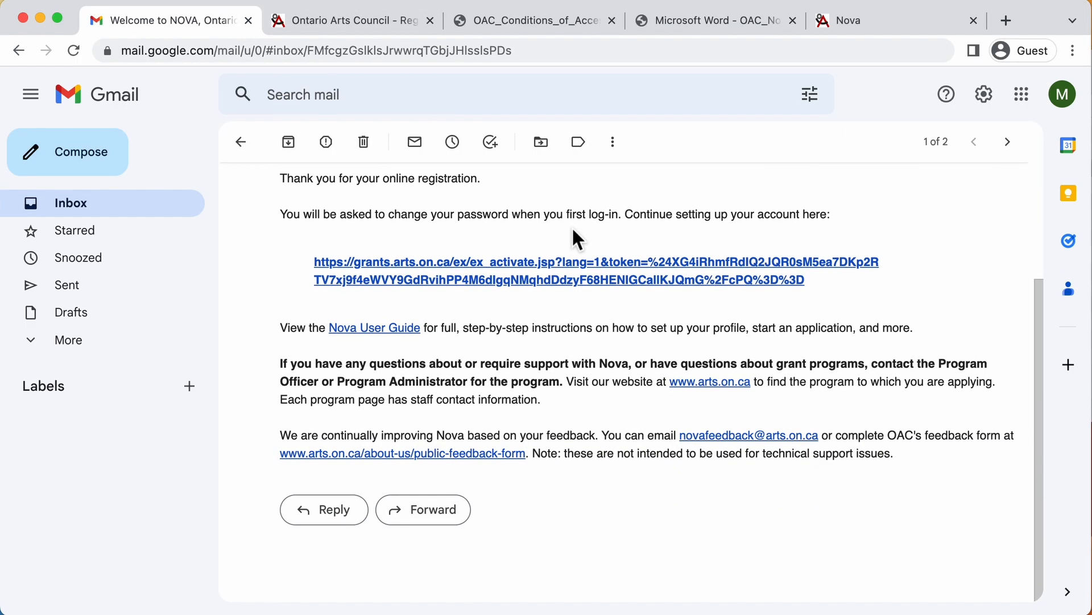
pyautogui.click(585, 282)
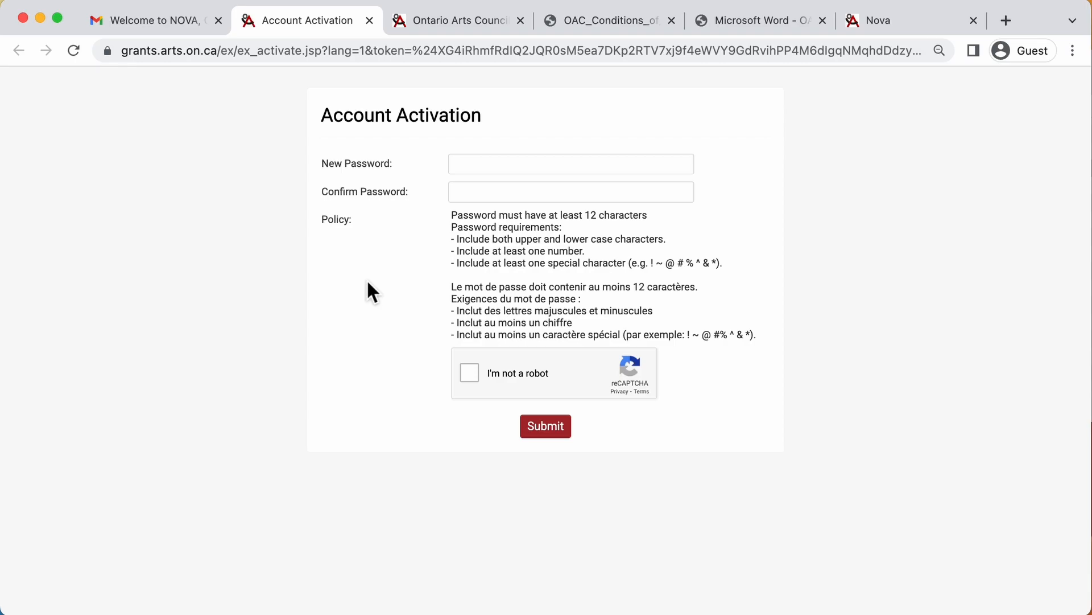
# Step: Enter and confirm the new account password, tick I'm not a robot, and submit the activation form
pyautogui.click(511, 168)
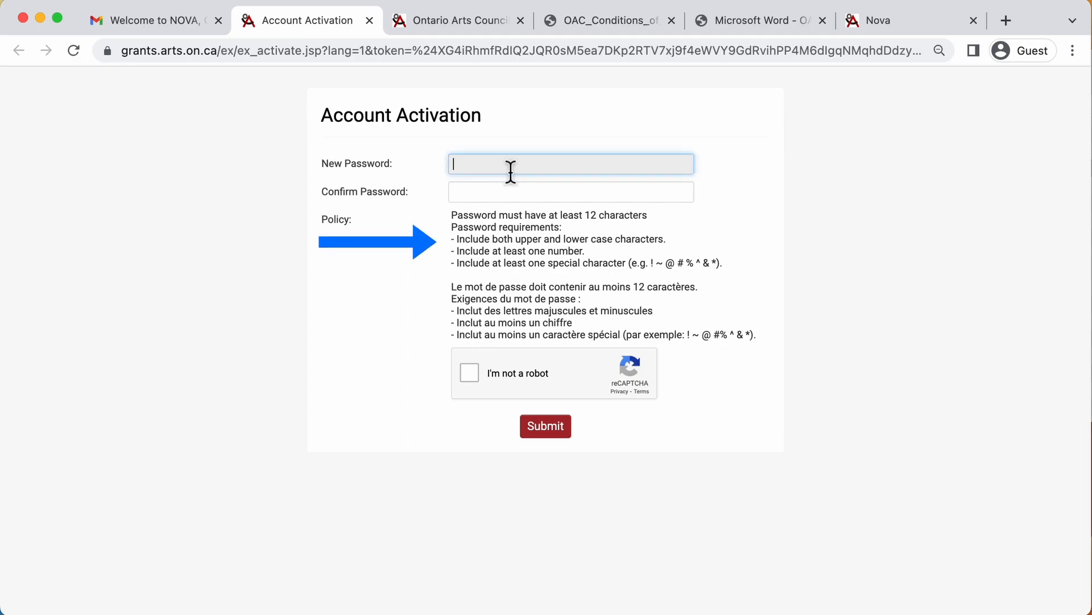
pyautogui.write('•••••••••••••')
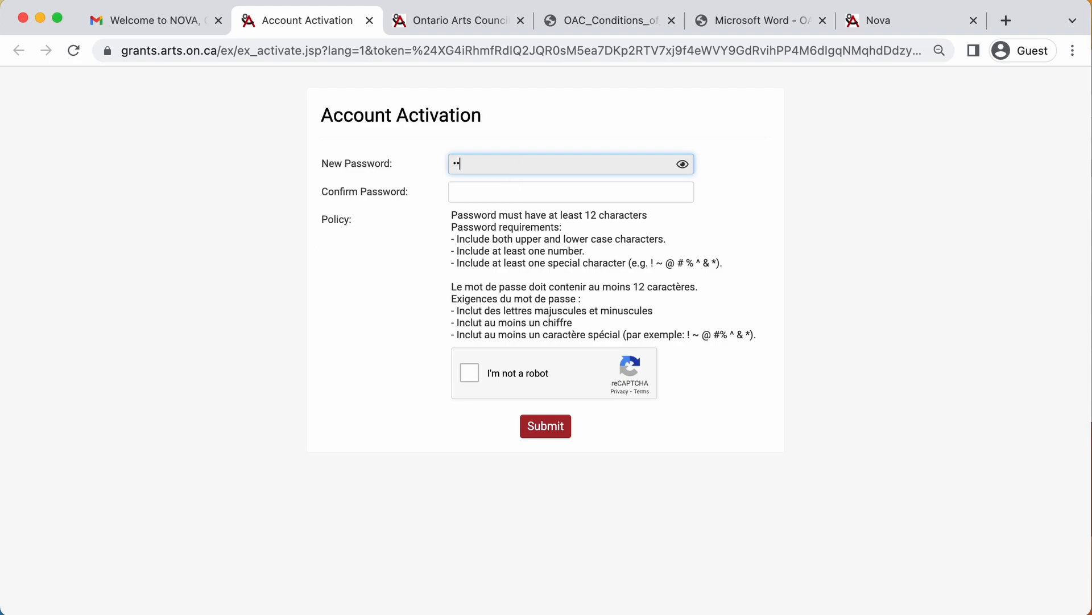
pyautogui.press('Tab')
pyautogui.write('•••••••••••••')
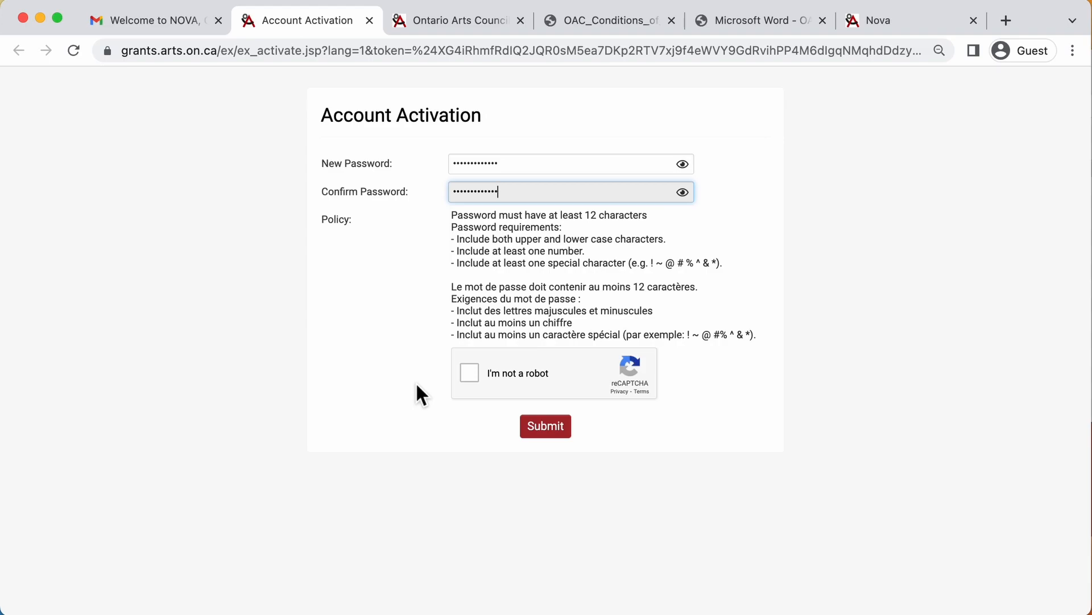
pyautogui.click(476, 374)
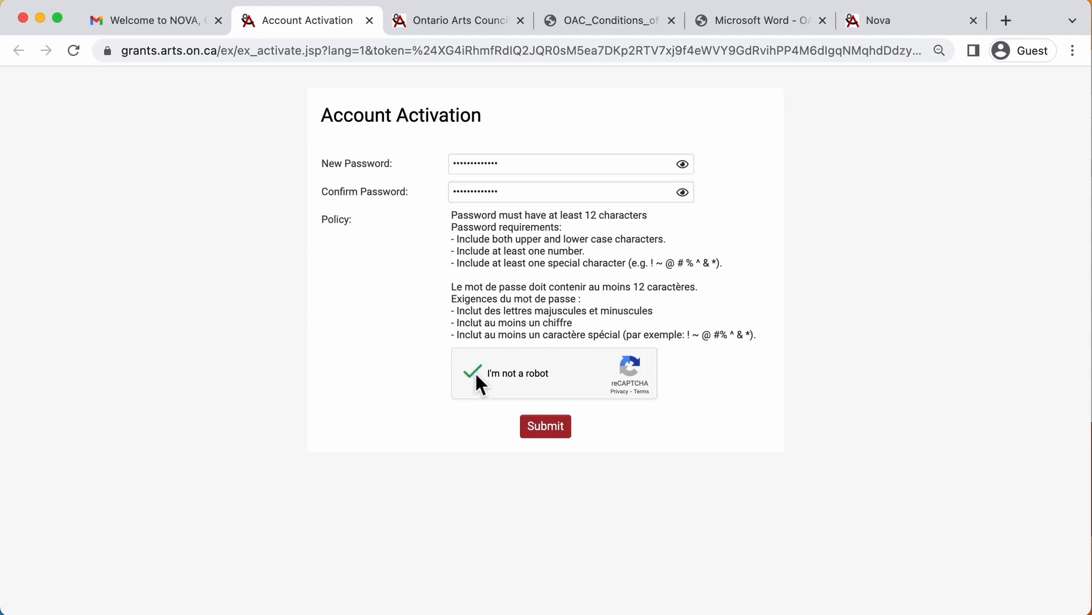
pyautogui.click(549, 434)
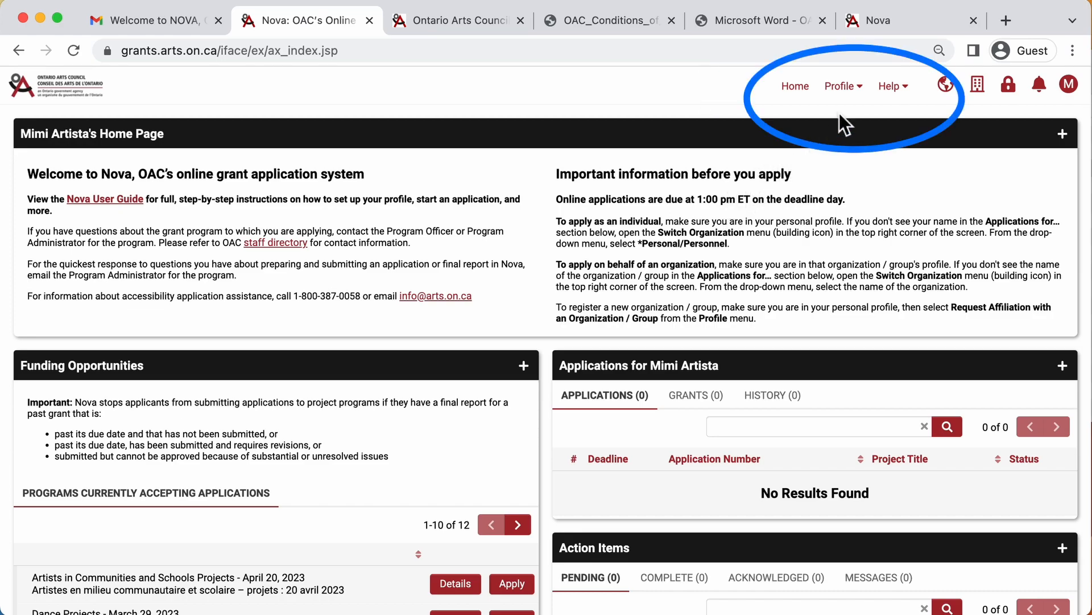
# Step: Open the Profile menu in the Nova home page's top bar
pyautogui.click(854, 91)
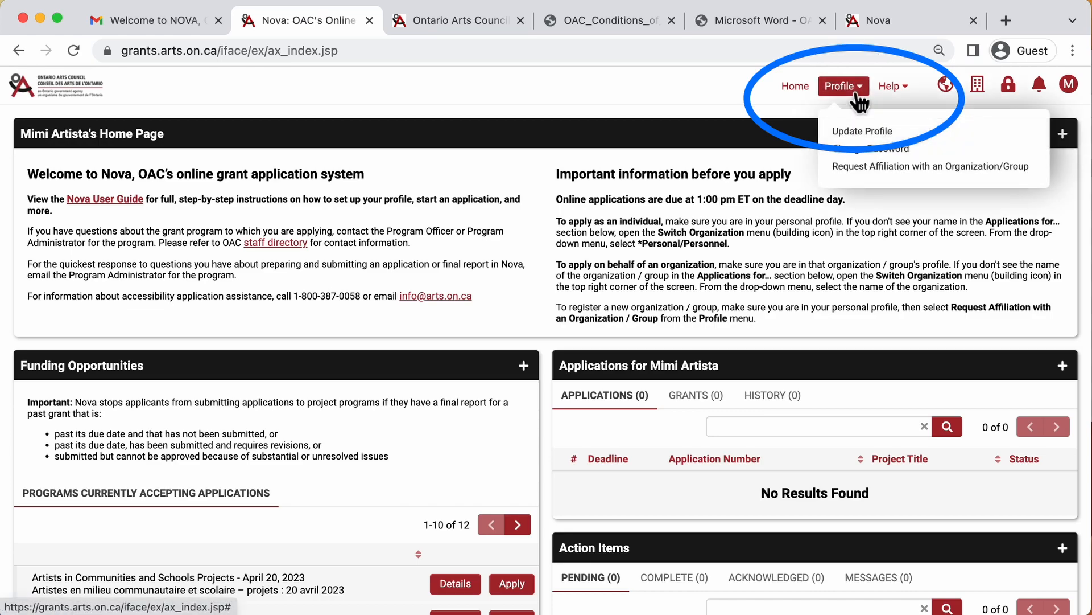
# Step: Open Update Profile and select English as the preferred language
pyautogui.click(864, 133)
pyautogui.scroll(-1, 880, 150)
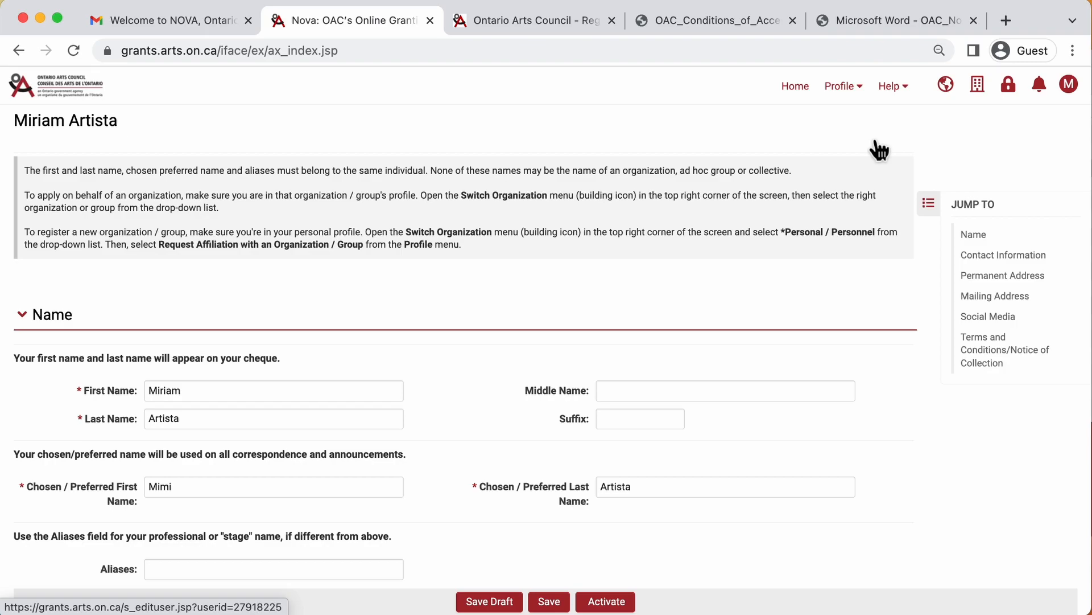
pyautogui.scroll(-5, 876, 149)
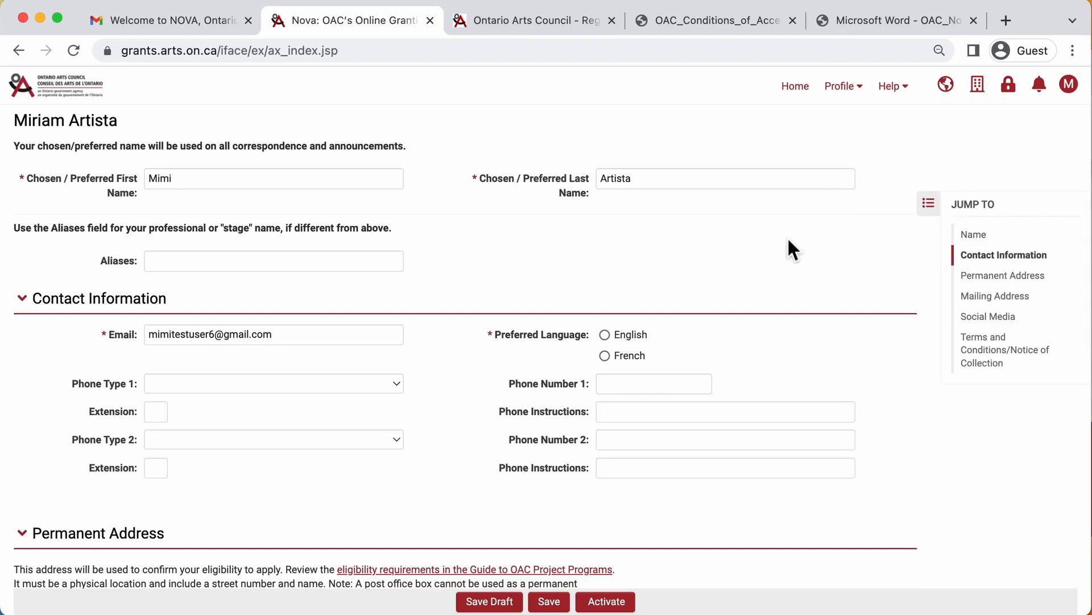
pyautogui.click(649, 337)
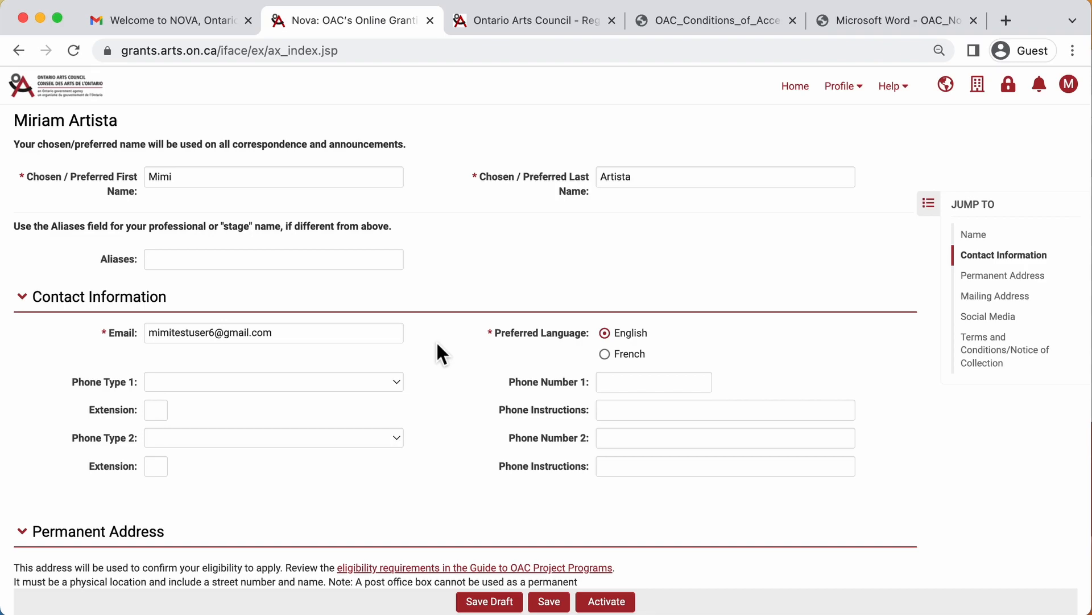
pyautogui.scroll(-5, 436, 340)
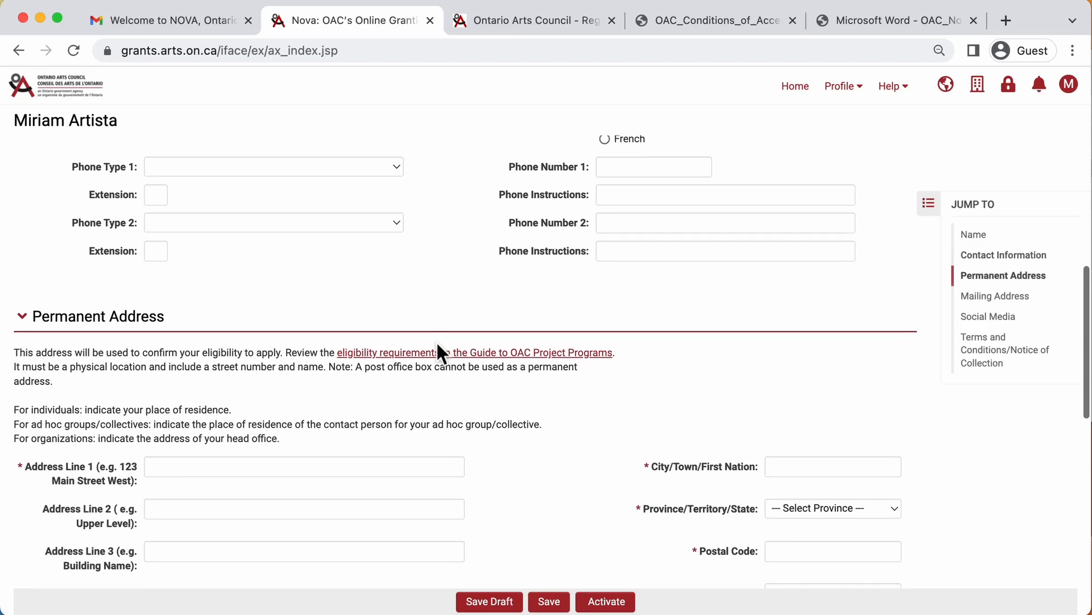
pyautogui.scroll(-3, 436, 341)
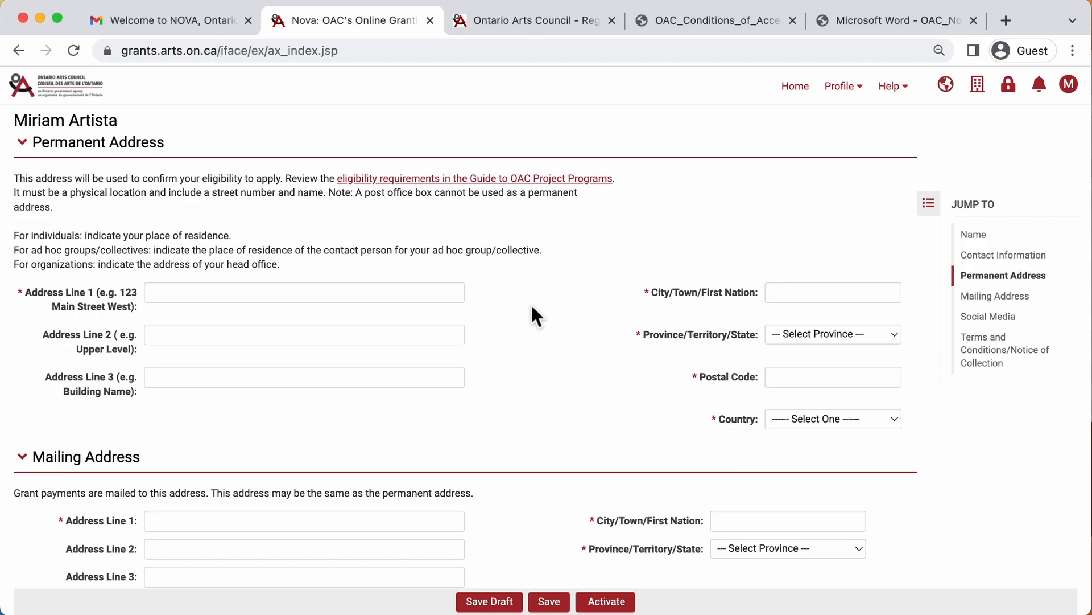
# Step: Fill in the permanent address: street, city Toronto, province Ontario, postal code, country Canada
pyautogui.click(302, 290)
pyautogui.write('121 Bloor St. E.')
pyautogui.press('Tab')
pyautogui.write('Toronto')
pyautogui.press('Tab')
pyautogui.press('o')
pyautogui.press('Tab')
pyautogui.write('M4W 3M5')
pyautogui.click(835, 419)
pyautogui.click(774, 436)
# Step: Enter the same street, Toronto, Ontario, postal code and Canada as the mailing address
pyautogui.scroll(-2, 385, 459)
pyautogui.click(385, 449)
pyautogui.write('121 Bloor St. E.')
pyautogui.press('Tab')
pyautogui.write('Toronto')
pyautogui.press('Tab')
pyautogui.press('Tab')
pyautogui.press('o')
pyautogui.press('Tab')
pyautogui.press('Tab')
pyautogui.write('M4W 3M5')
pyautogui.press('Tab')
pyautogui.press('c')
pyautogui.scroll(-10, 533, 498)
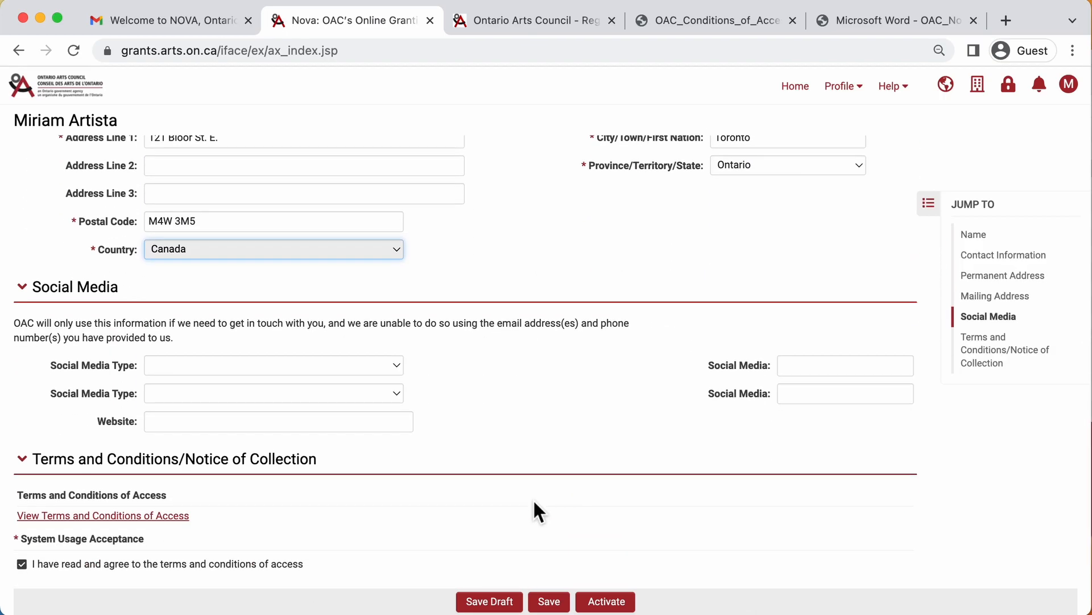
pyautogui.scroll(-1, 532, 499)
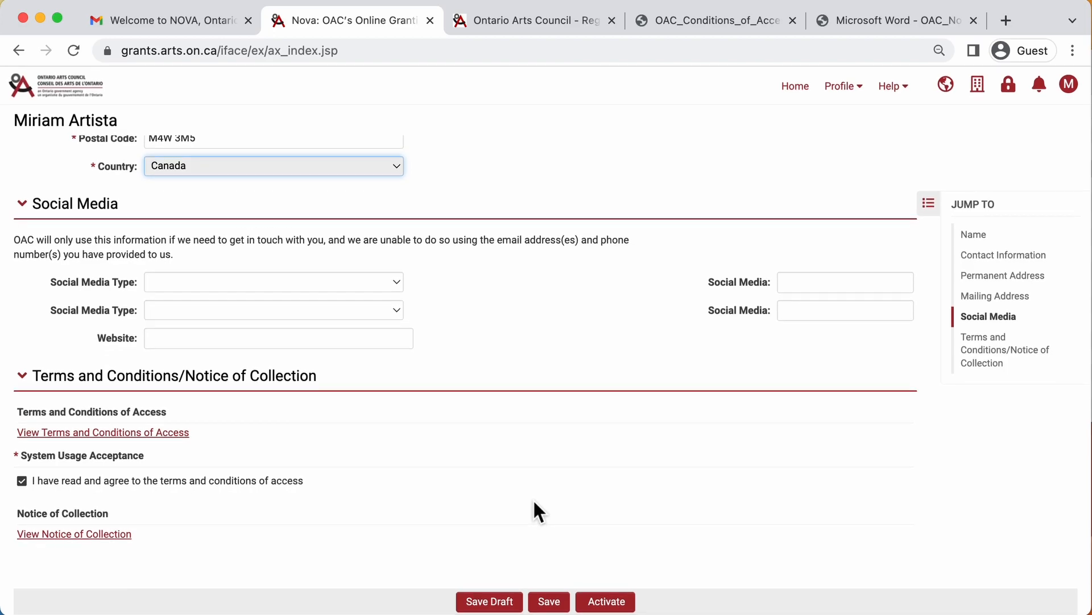
# Step: Save the finished personal profile, activate it, and go back to the Nova home page
pyautogui.click(548, 603)
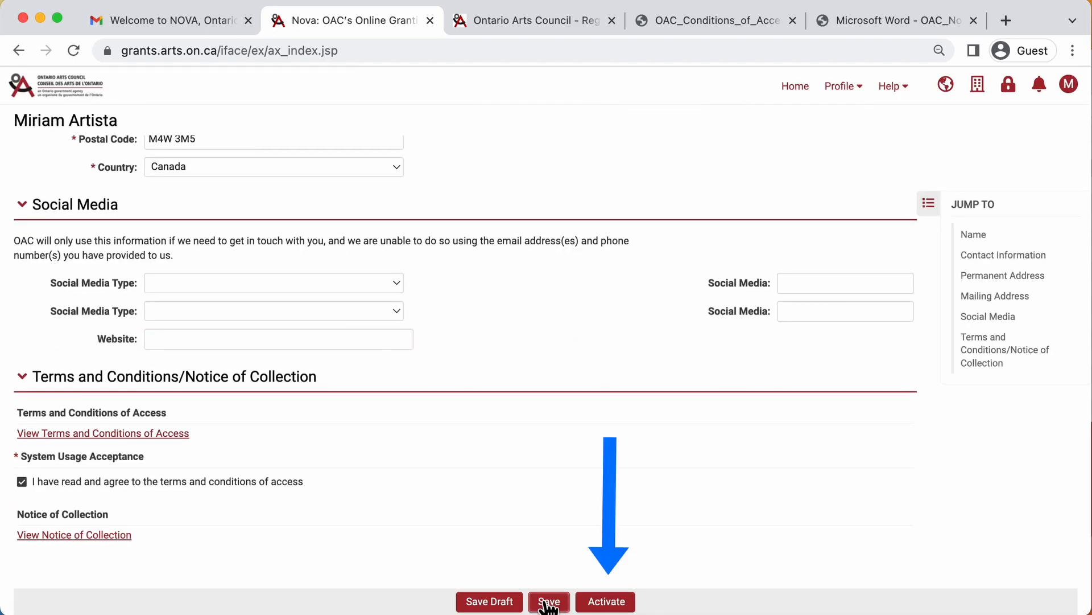
pyautogui.click(607, 602)
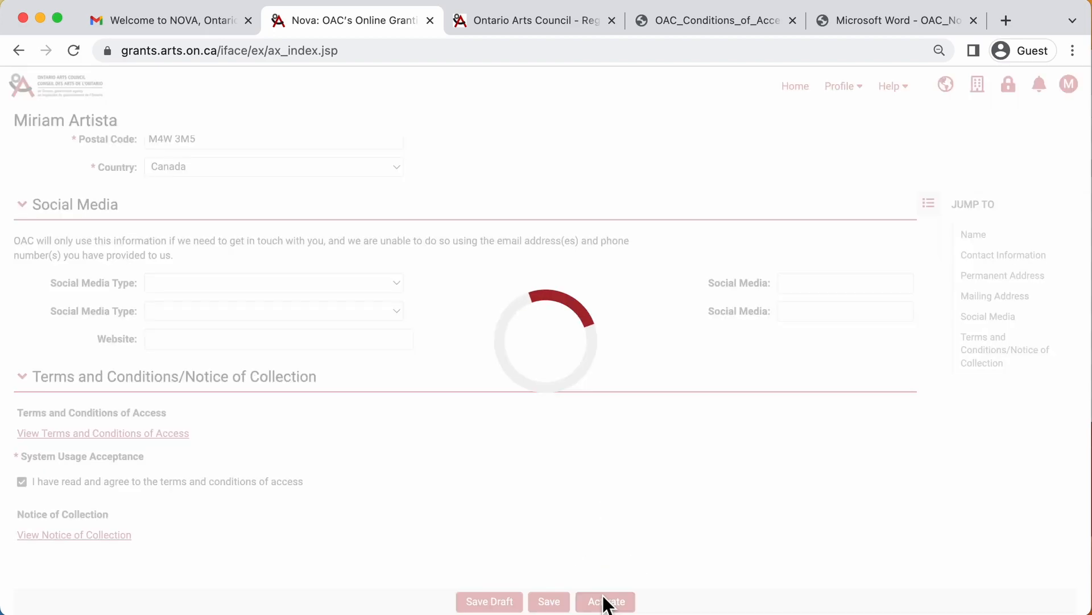
pyautogui.scroll(-1, 606, 601)
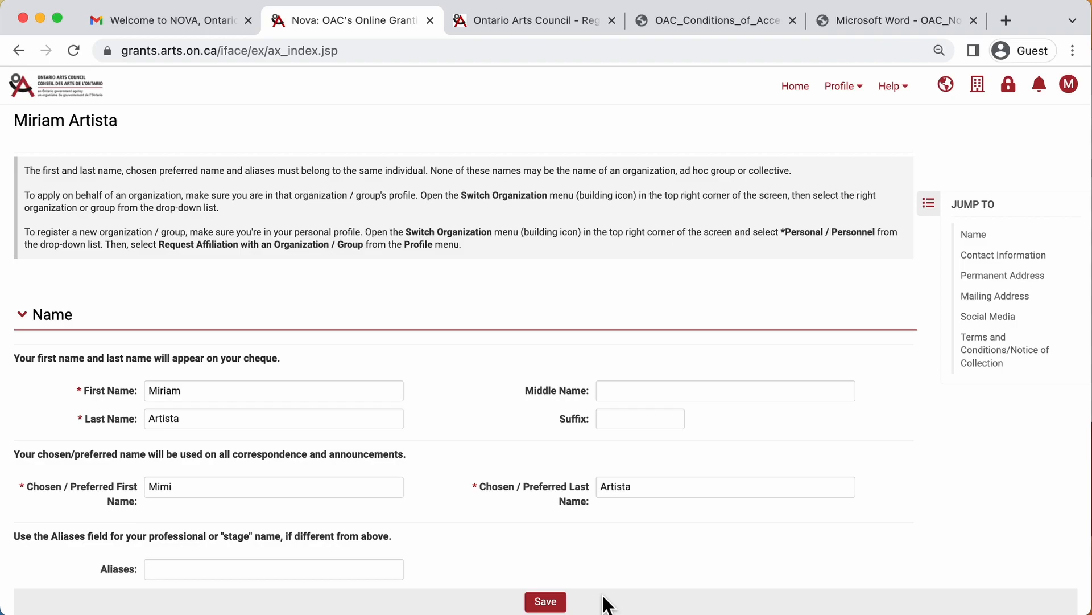
pyautogui.click(803, 94)
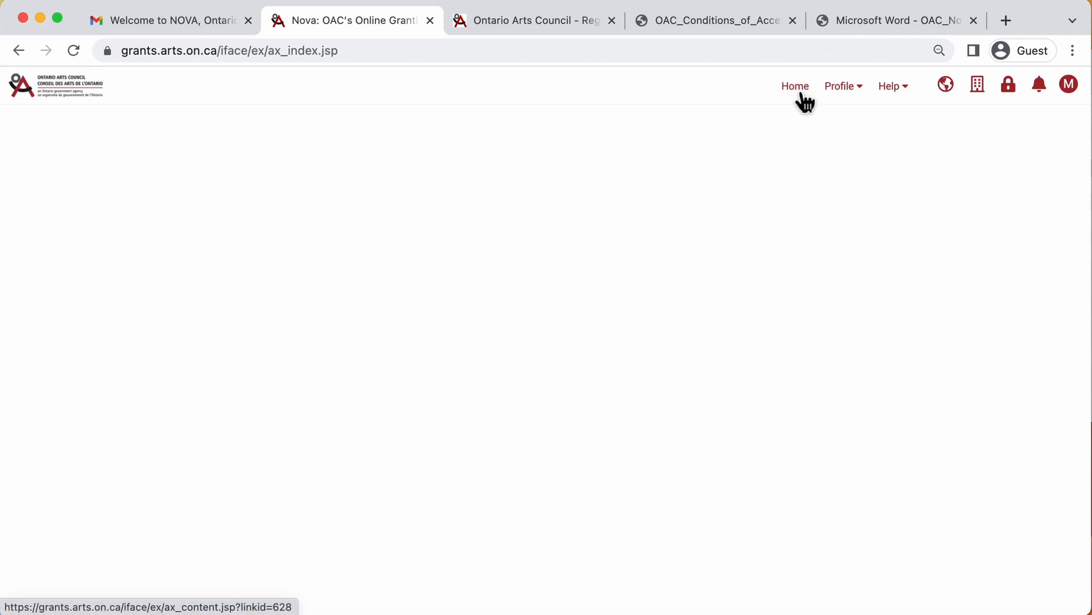